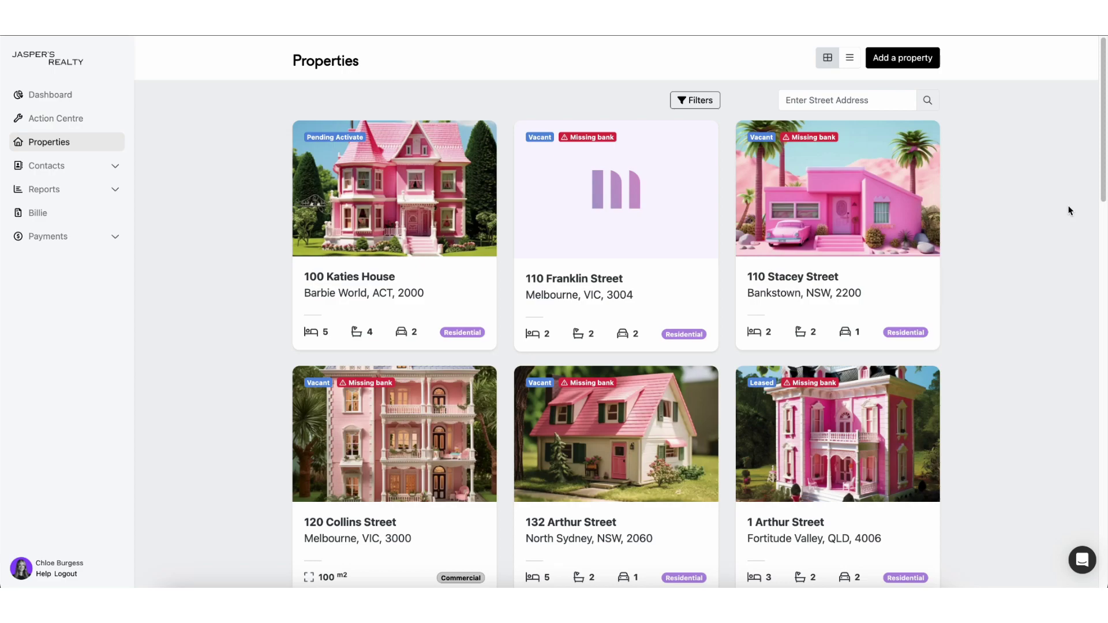
{"action": "scroll", "coordinate": [1070, 210], "scroll_direction": "down", "scroll_amount": 2}
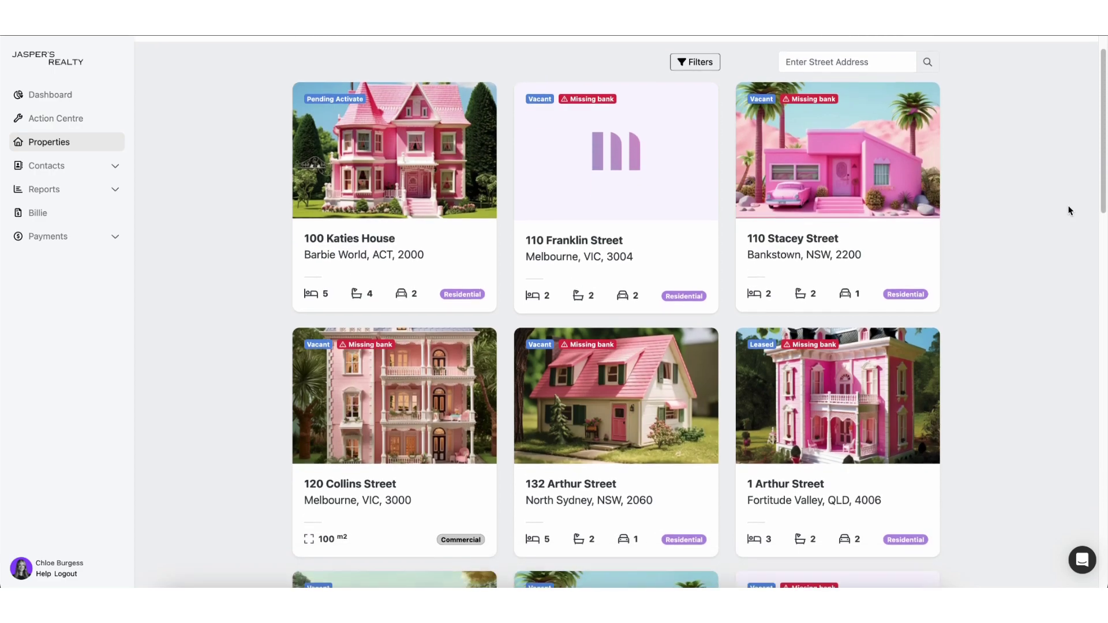
{"action": "left_click", "coordinate": [596, 379]}
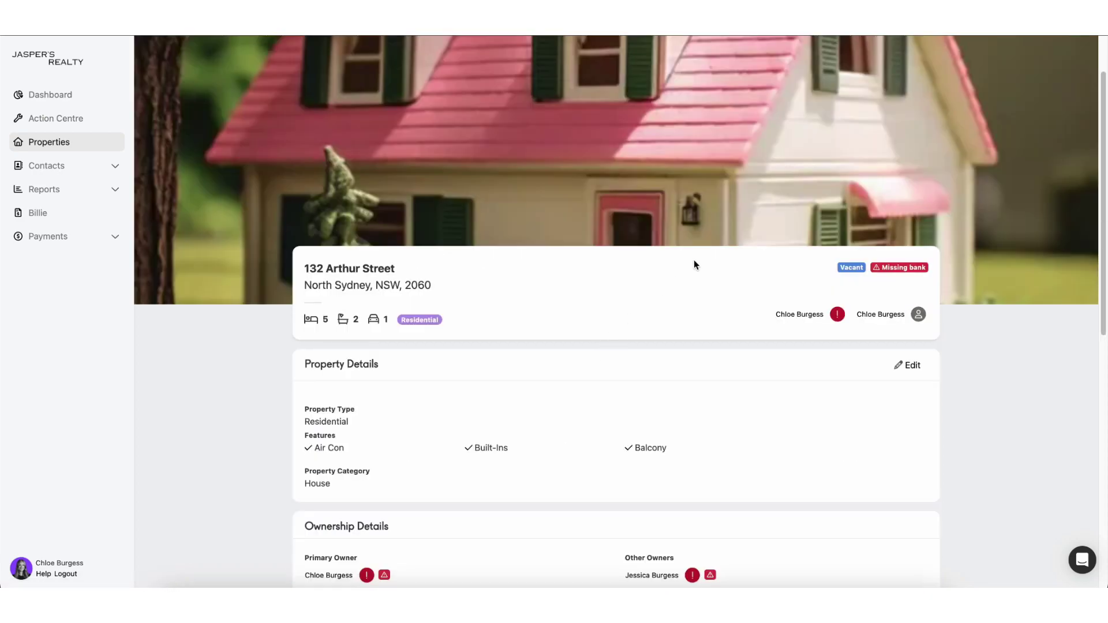
{"action": "scroll", "coordinate": [693, 260], "scroll_direction": "up", "scroll_amount": 2}
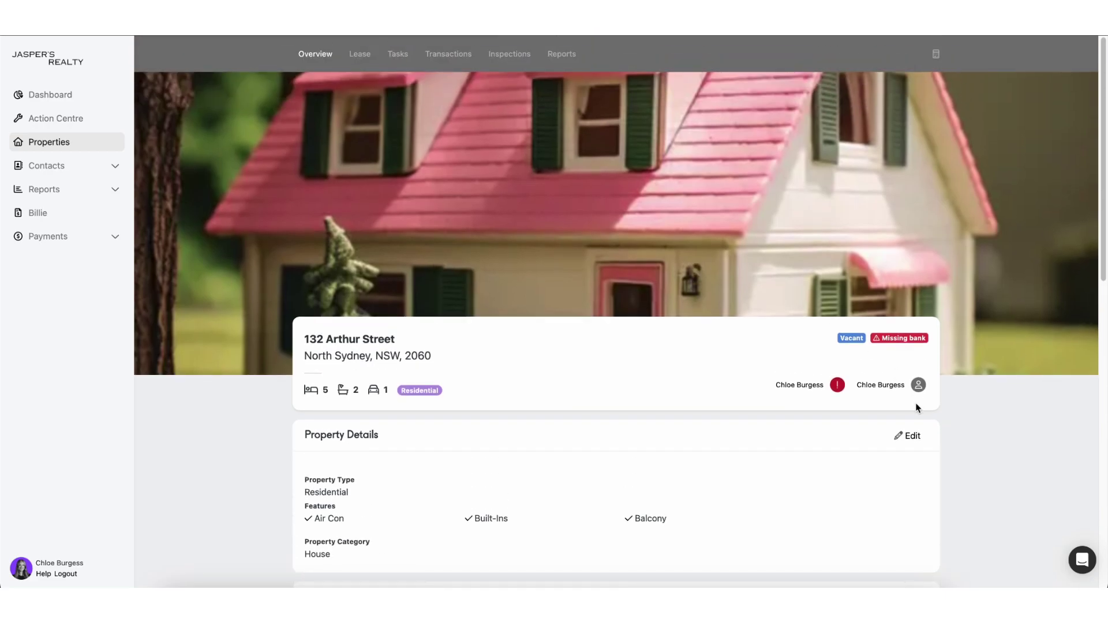
{"action": "left_click", "coordinate": [909, 436]}
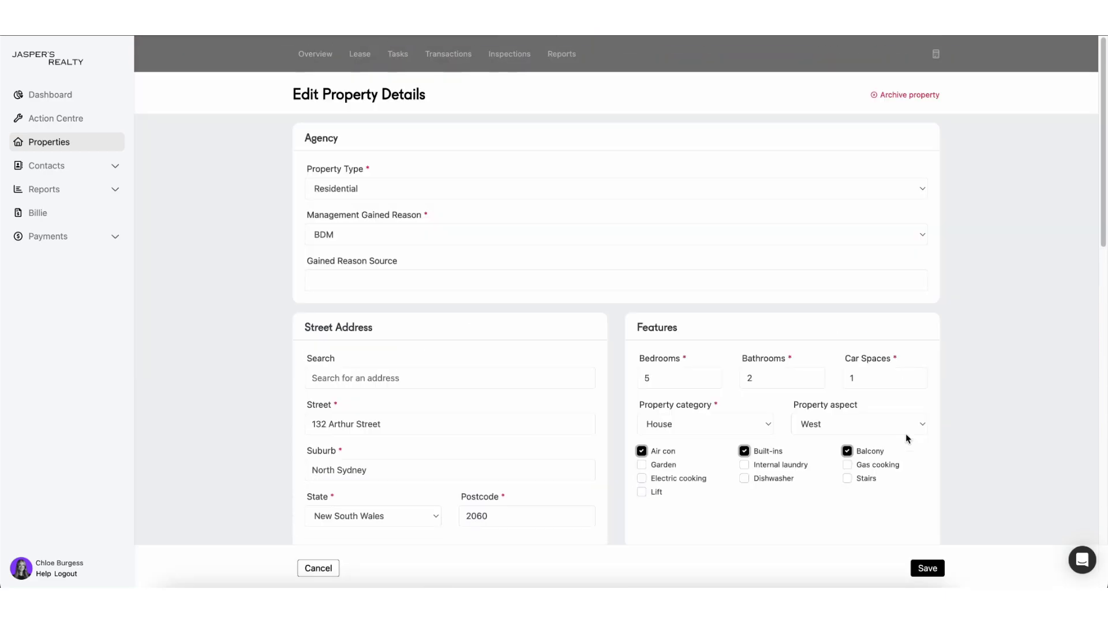
{"action": "left_click", "coordinate": [909, 96]}
{"action": "left_click", "coordinate": [585, 258]}
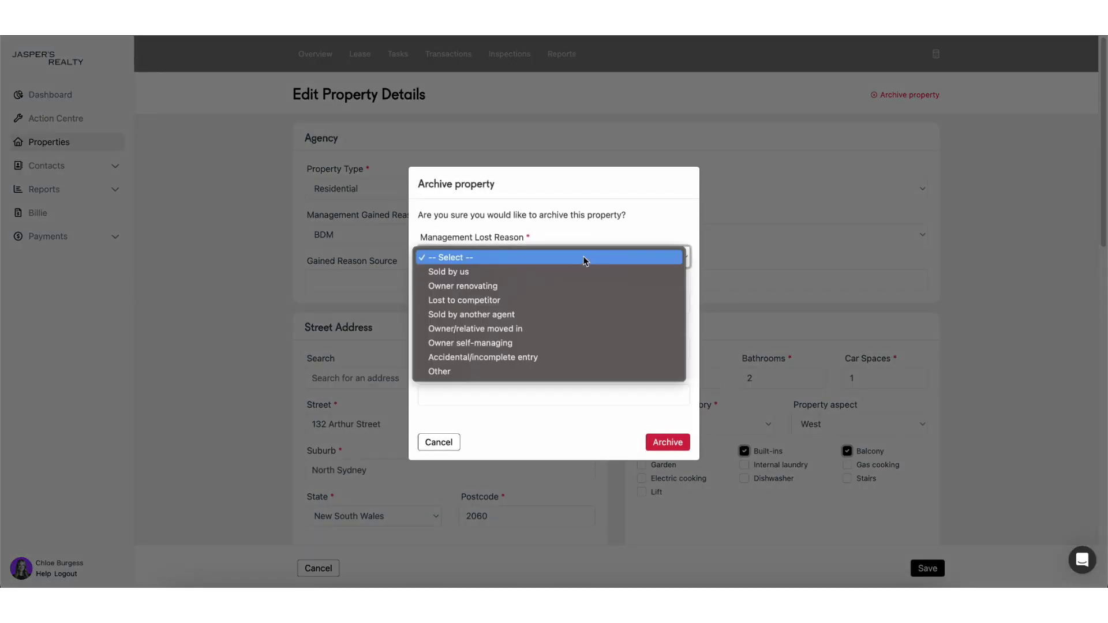
{"action": "left_click", "coordinate": [576, 285]}
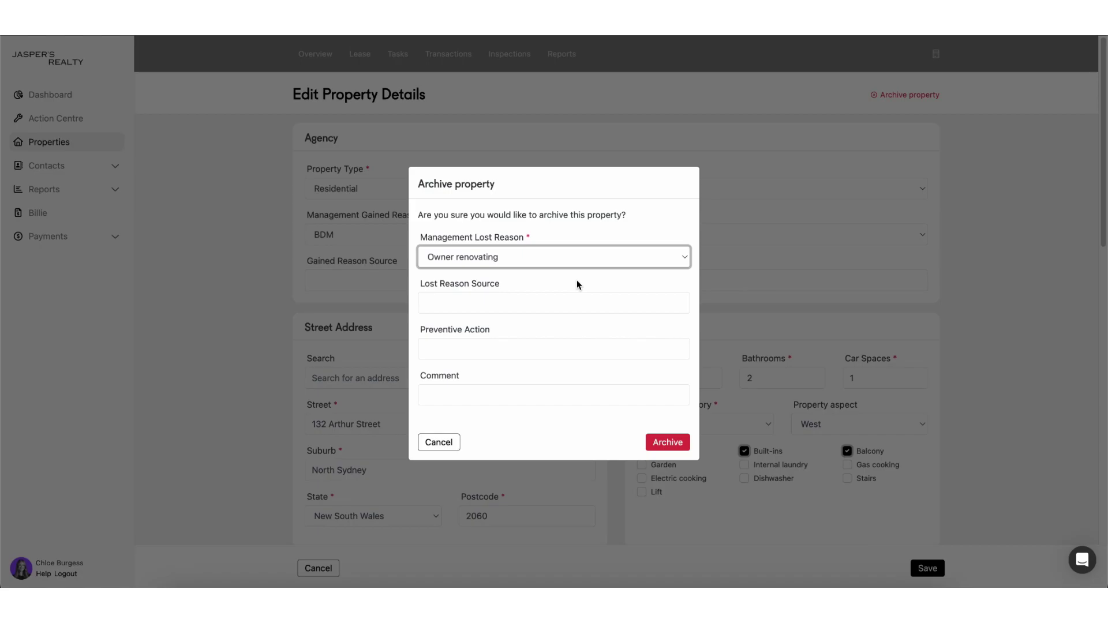
{"action": "left_click", "coordinate": [665, 444]}
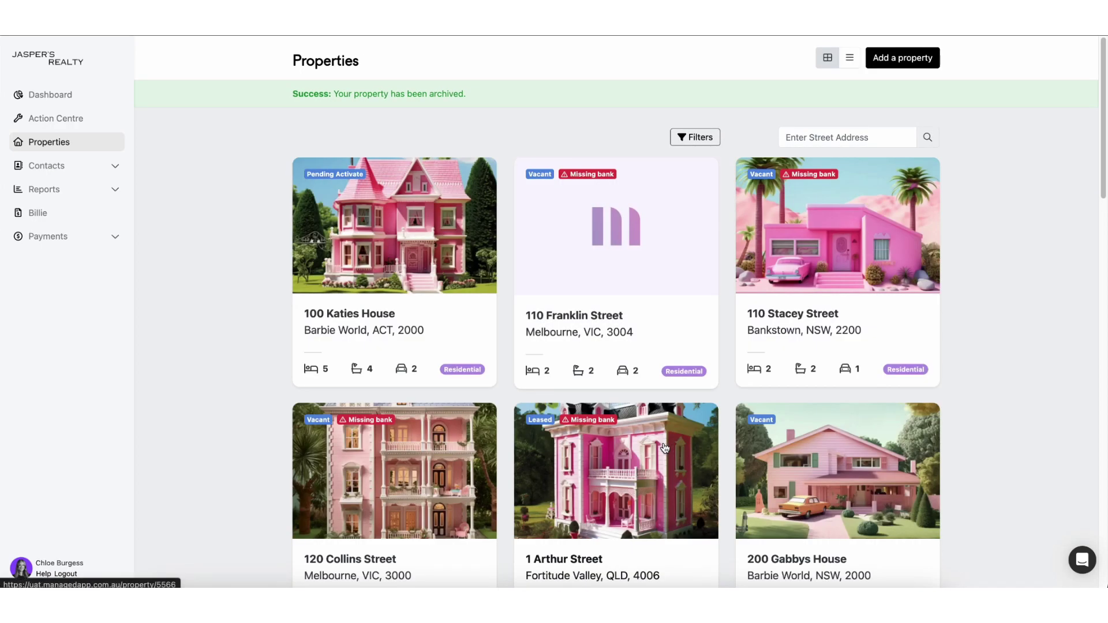
- Apply the Include Archived filter to the Properties list
{"action": "left_click", "coordinate": [685, 143]}
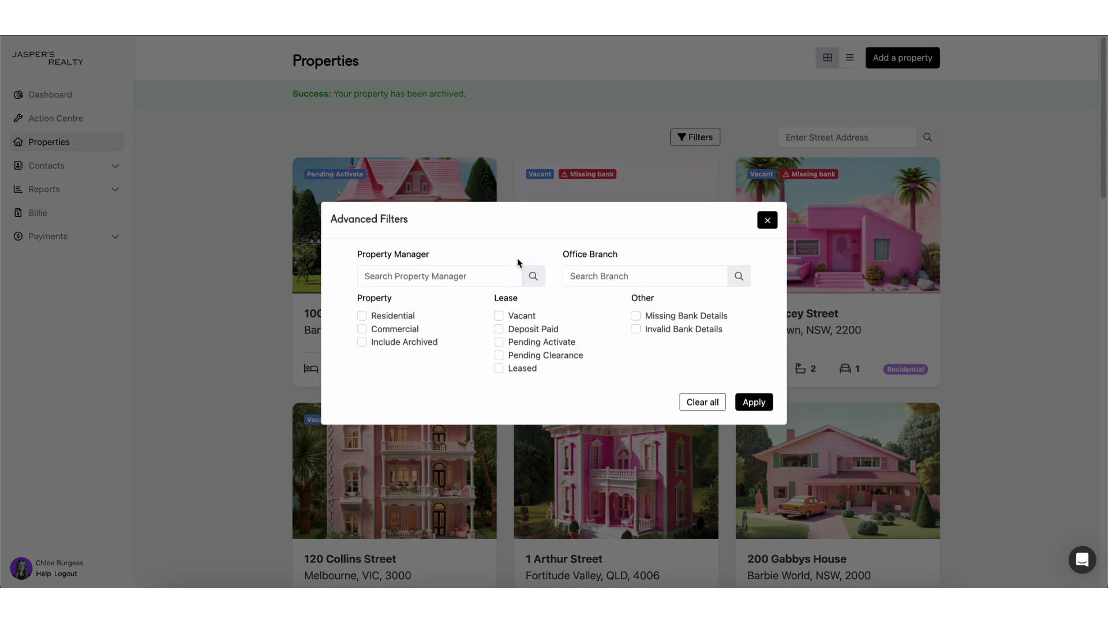
{"action": "left_click", "coordinate": [362, 343]}
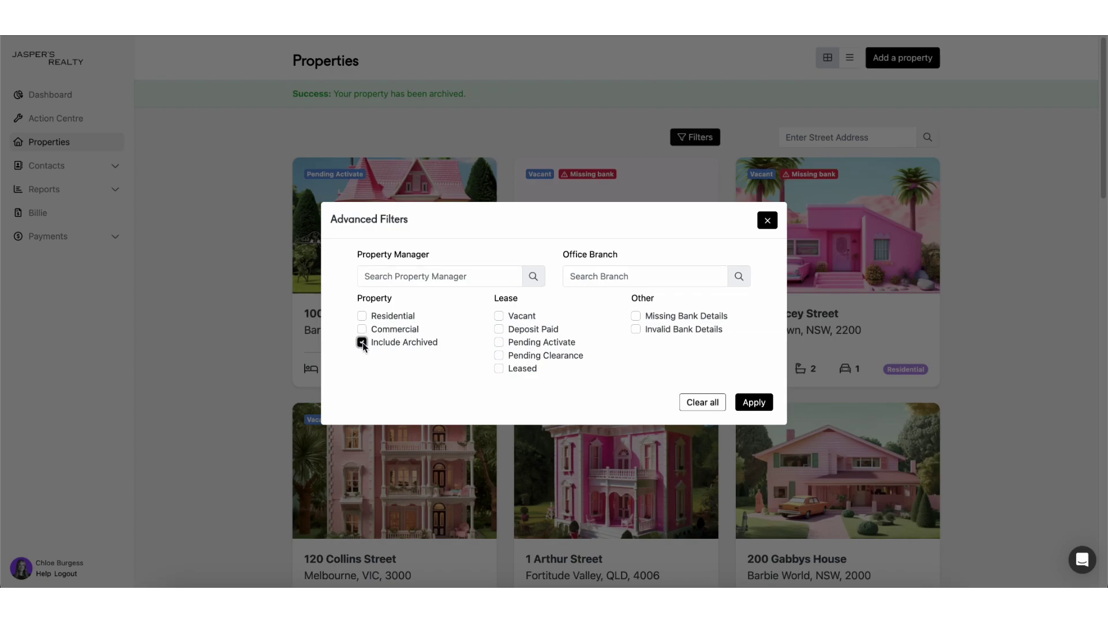
{"action": "left_click", "coordinate": [754, 403]}
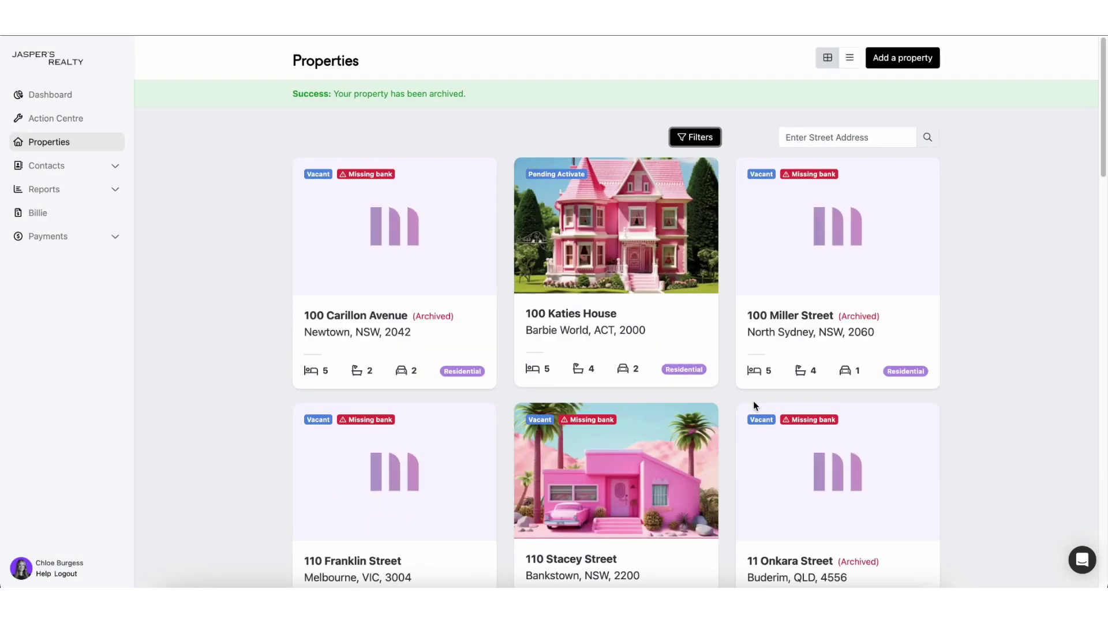
{"action": "scroll", "coordinate": [836, 334], "scroll_direction": "down", "scroll_amount": 3}
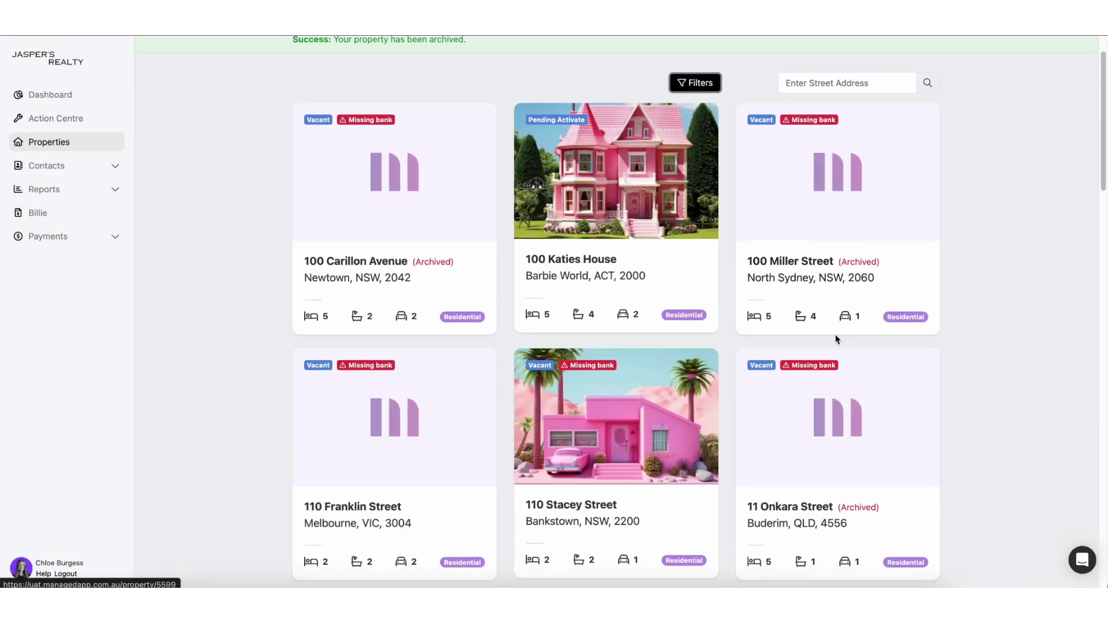
{"action": "scroll", "coordinate": [835, 335], "scroll_direction": "down", "scroll_amount": 2}
{"action": "scroll", "coordinate": [836, 335], "scroll_direction": "down", "scroll_amount": 2}
{"action": "scroll", "coordinate": [836, 334], "scroll_direction": "down", "scroll_amount": 3}
{"action": "scroll", "coordinate": [835, 335], "scroll_direction": "down", "scroll_amount": 3}
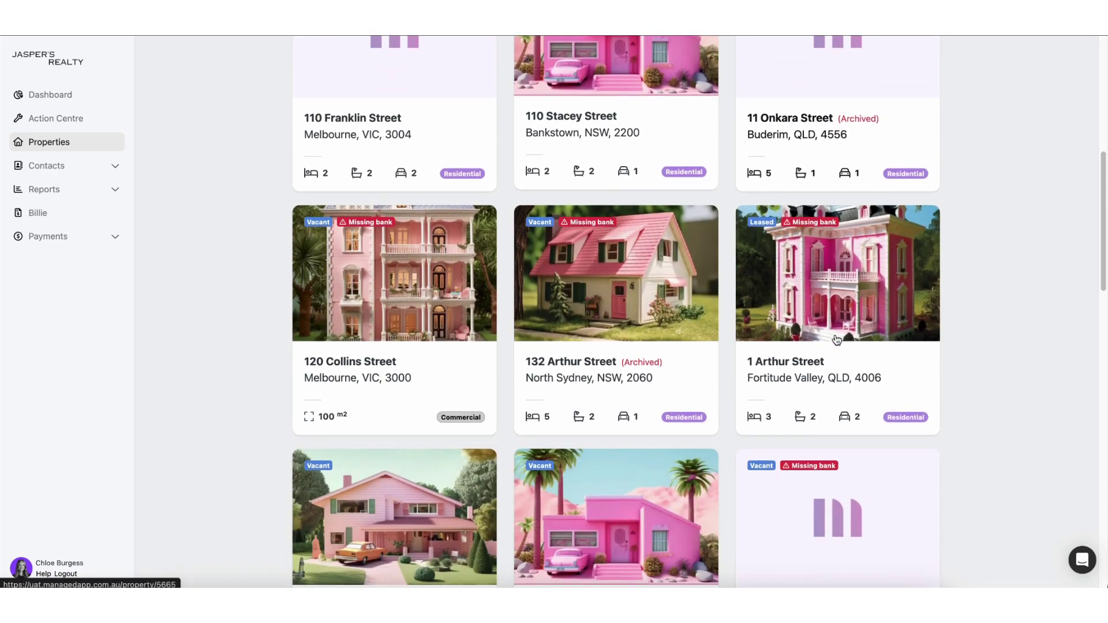
{"action": "scroll", "coordinate": [836, 334], "scroll_direction": "down", "scroll_amount": 2}
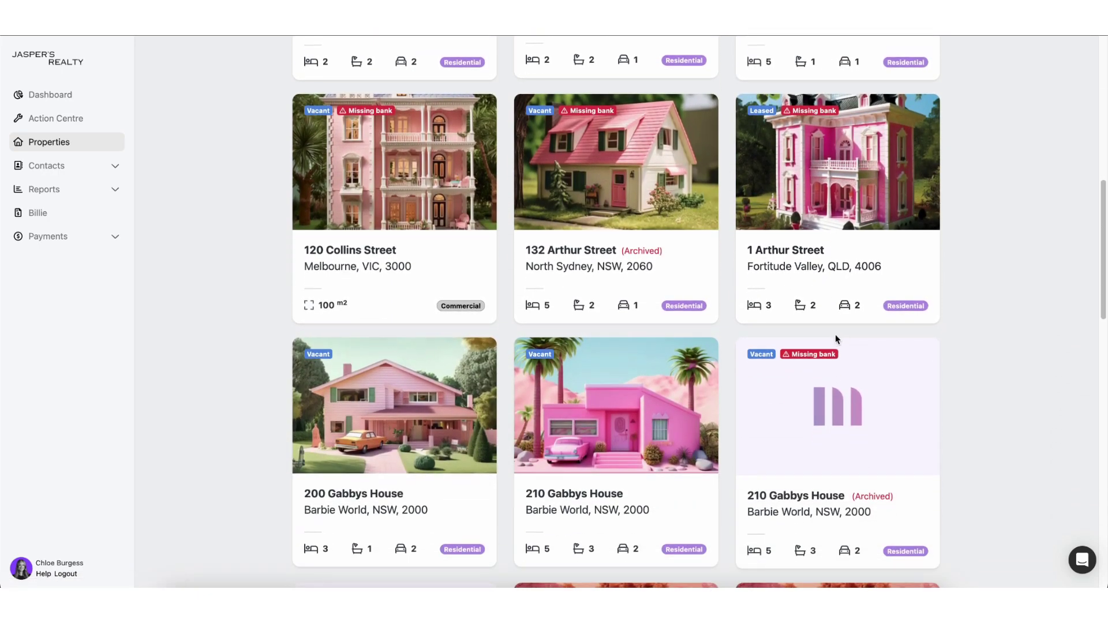
{"action": "left_click", "coordinate": [620, 250]}
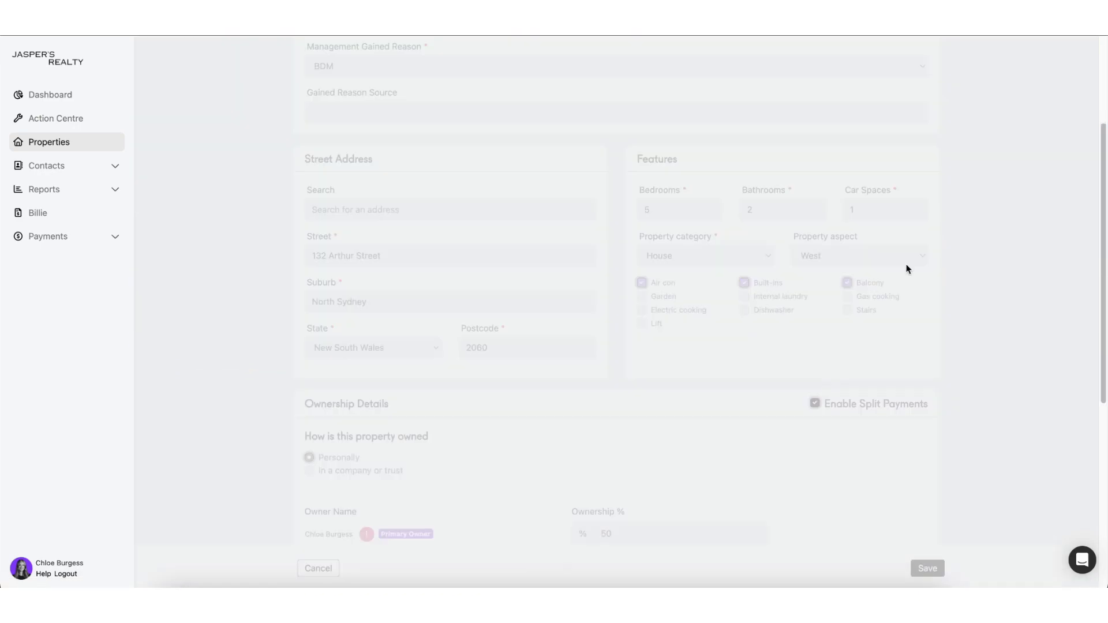
{"action": "scroll", "coordinate": [908, 269], "scroll_direction": "up", "scroll_amount": 5}
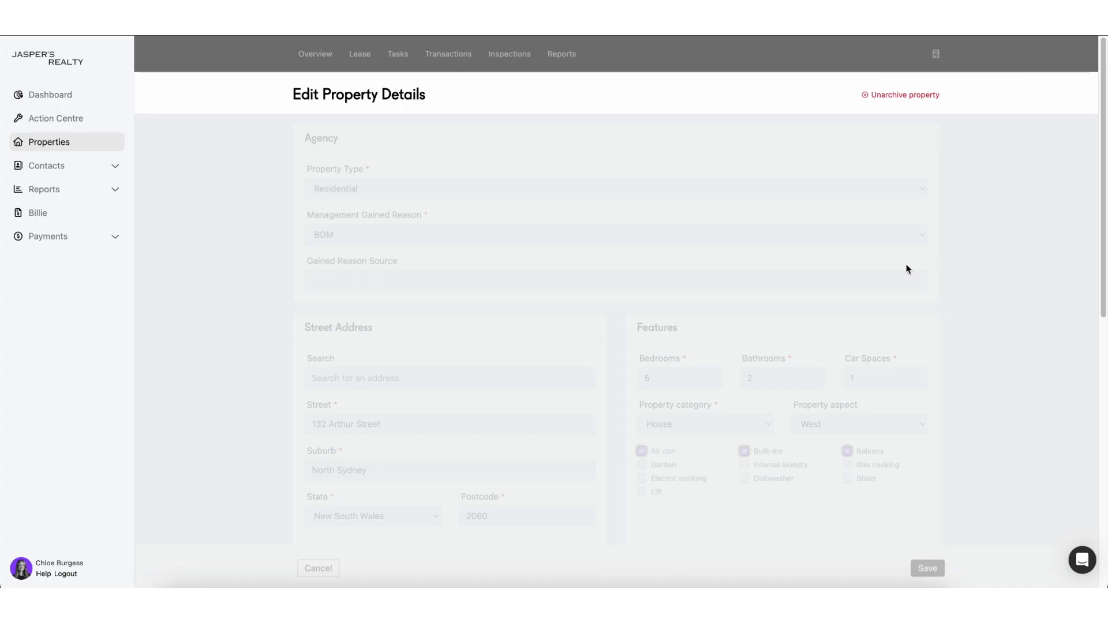
{"action": "left_click", "coordinate": [886, 97]}
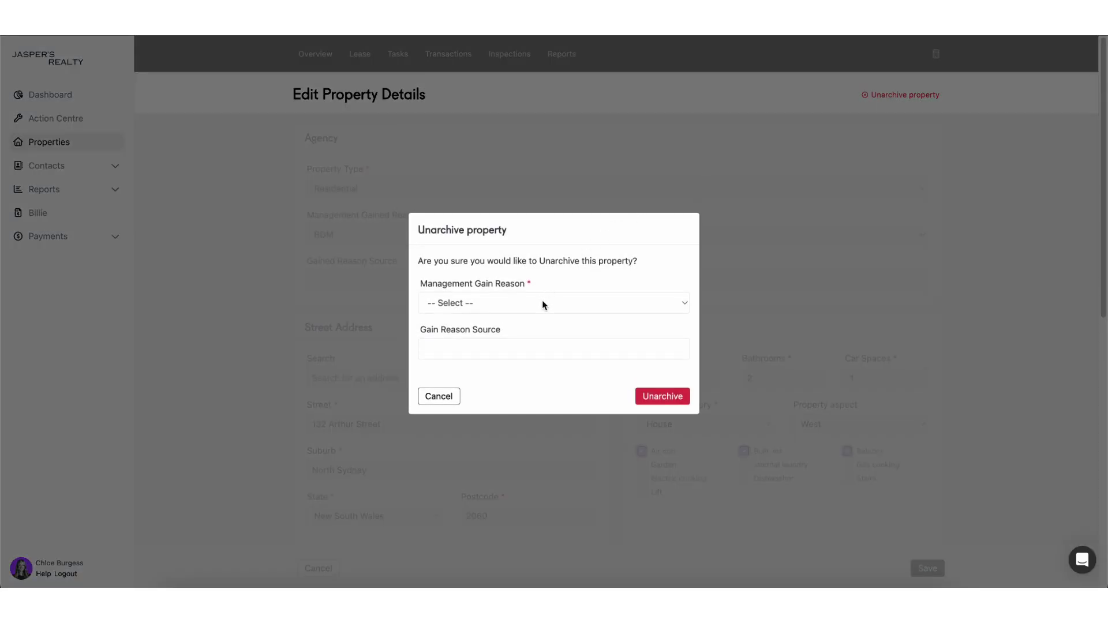
- Confirm the unarchive with 'Other' as the management gain reason
{"action": "left_click", "coordinate": [542, 300]}
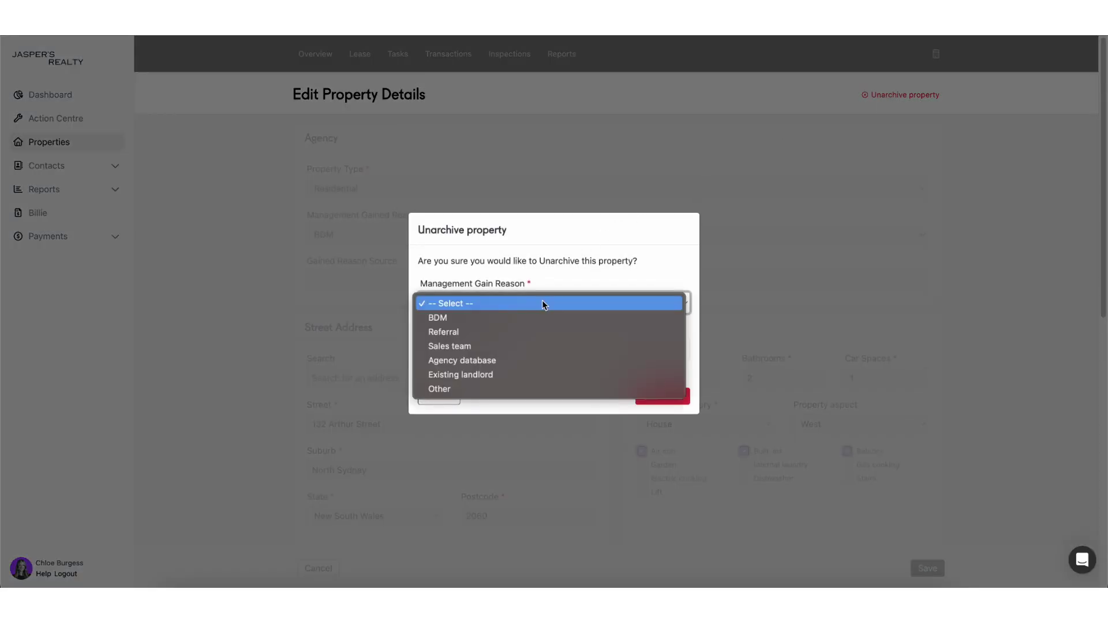
{"action": "left_click", "coordinate": [485, 388]}
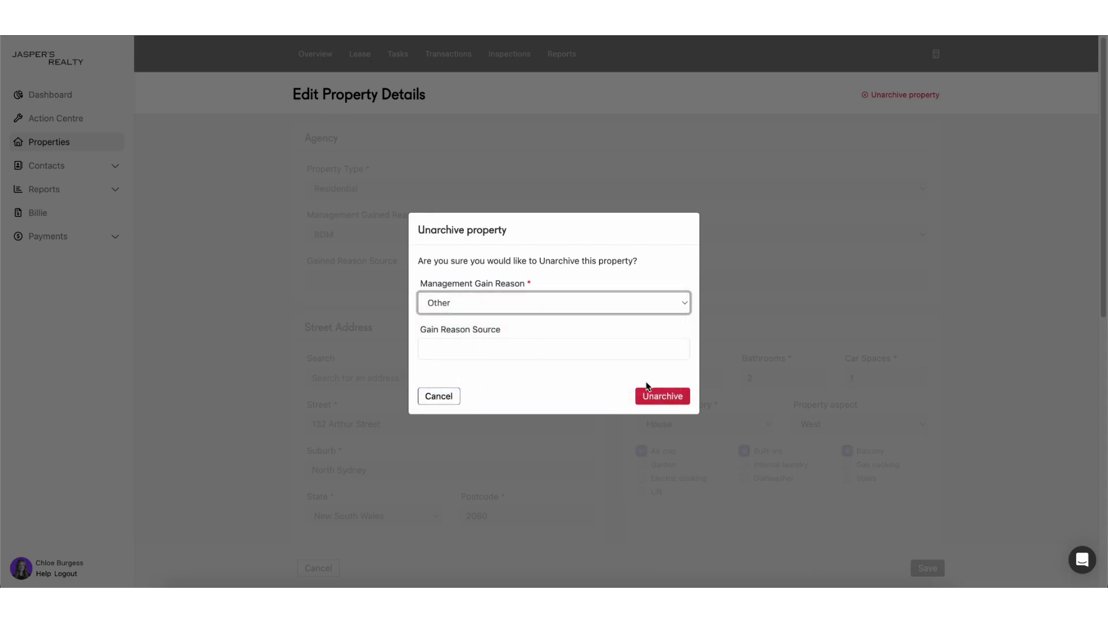
{"action": "left_click", "coordinate": [660, 397]}
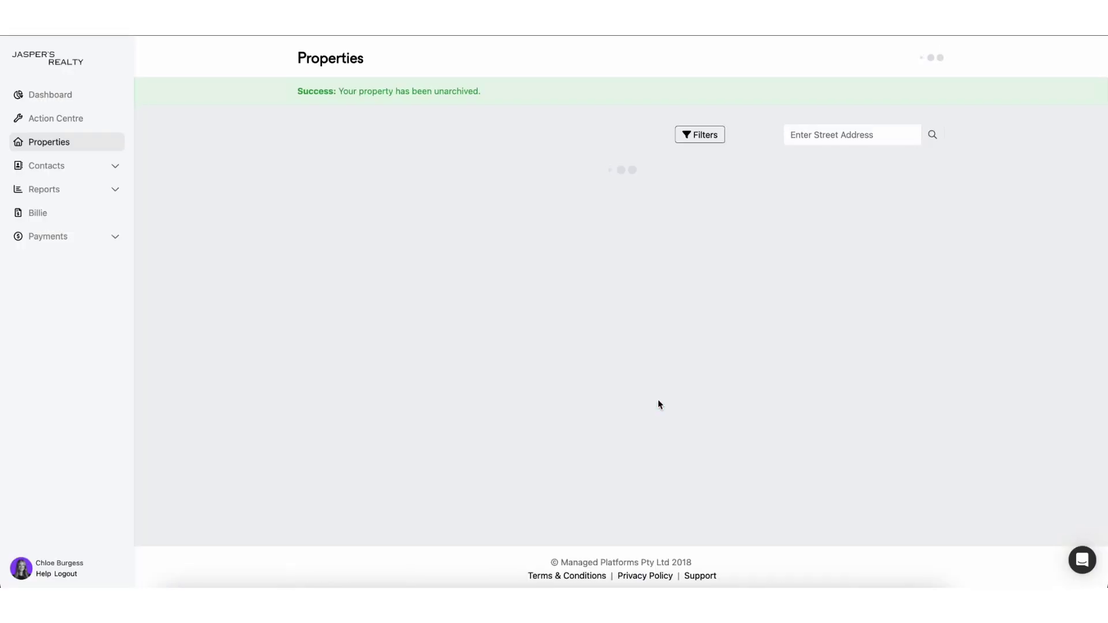